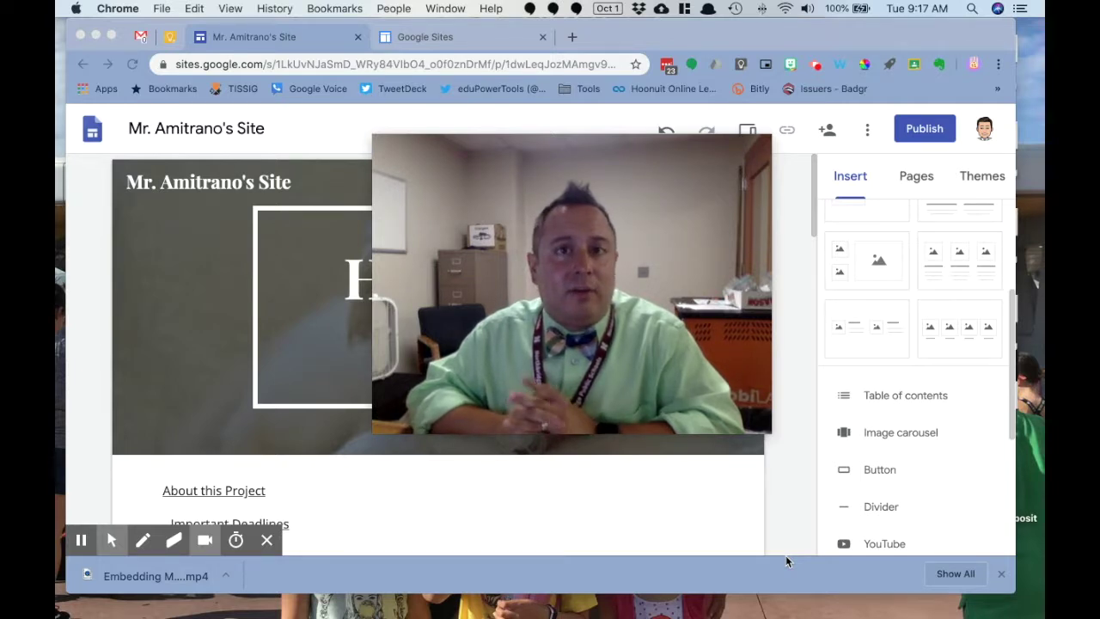
# - Dismiss the download notice and bring the area below the presentation checklist into view
pyautogui.click(1002, 578)
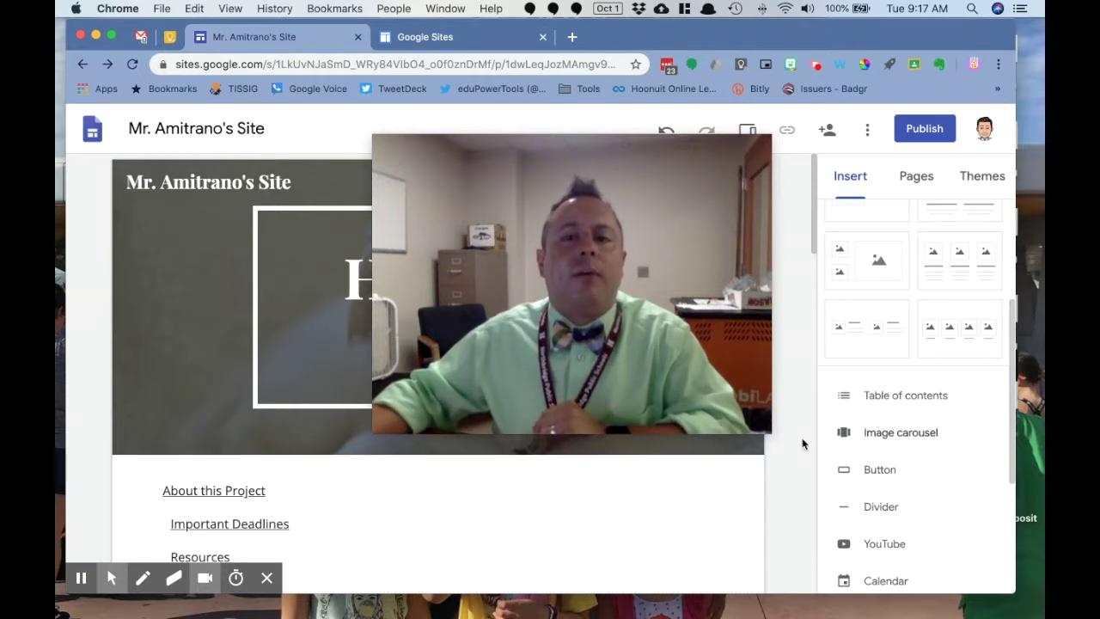
pyautogui.moveTo(770, 431)
pyautogui.moveTo(770, 432); pyautogui.dragTo(634, 319)
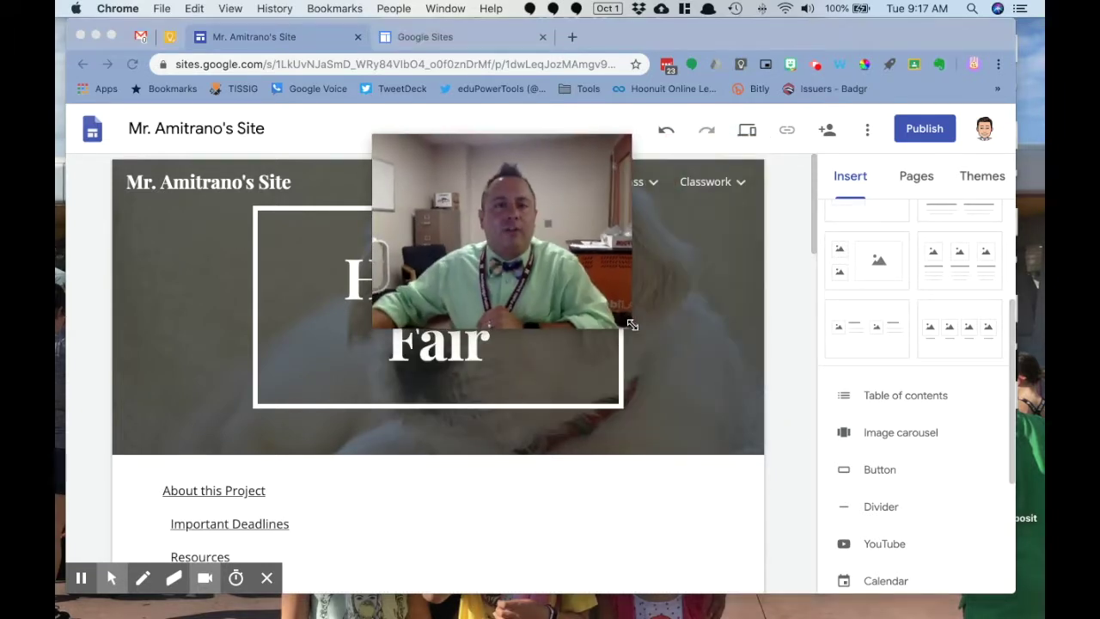
pyautogui.moveTo(499, 267); pyautogui.dragTo(183, 155)
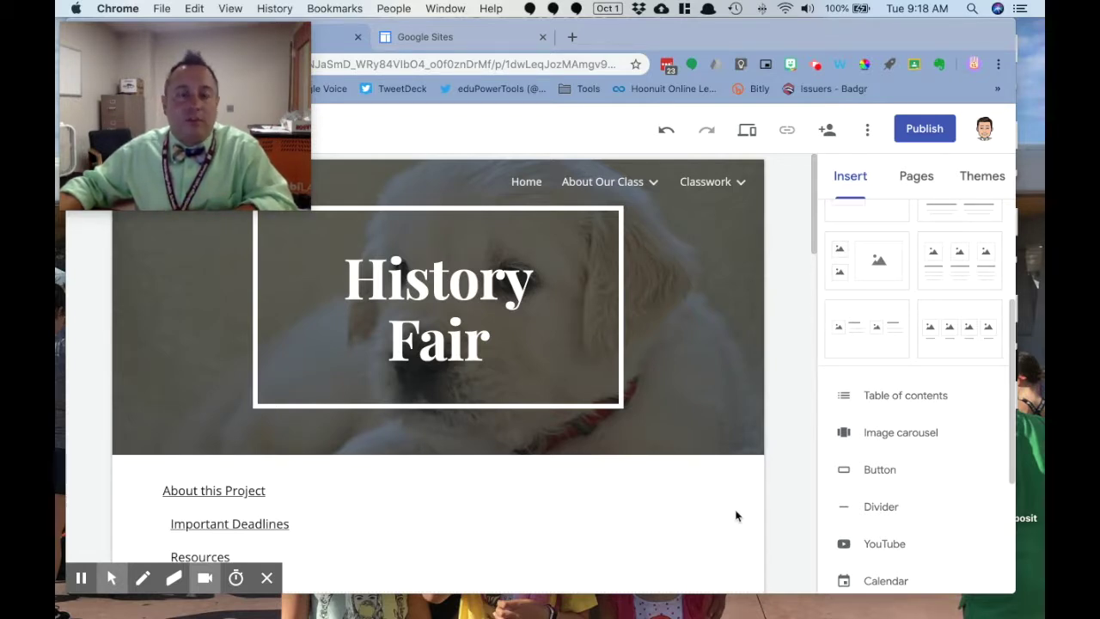
pyautogui.scroll(-10, 736, 515)
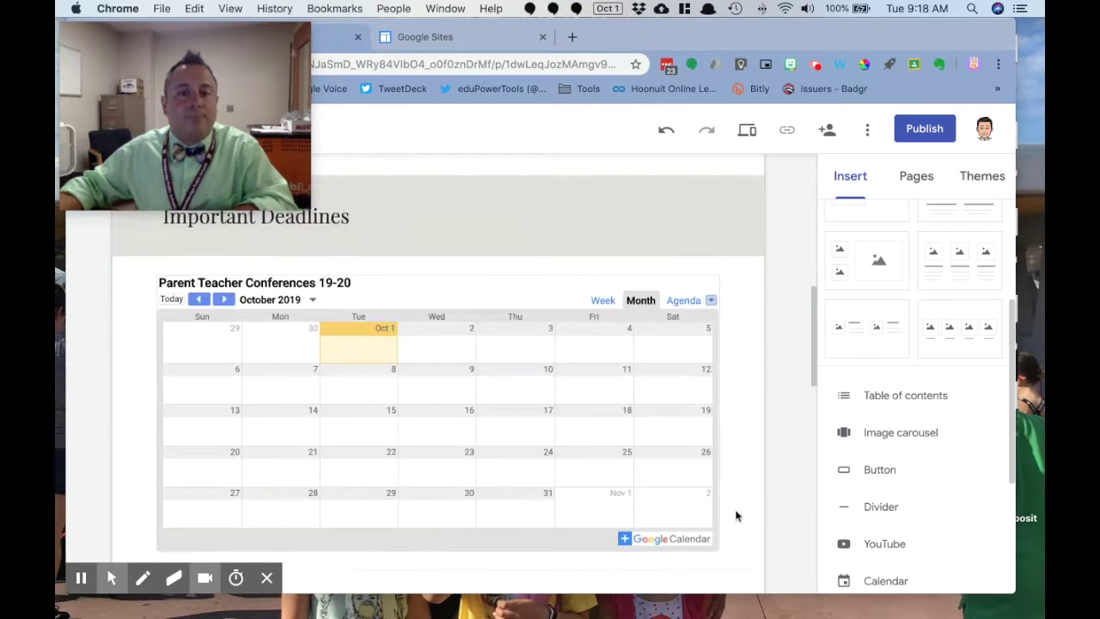
pyautogui.scroll(10, 736, 516)
pyautogui.scroll(-15, 735, 516)
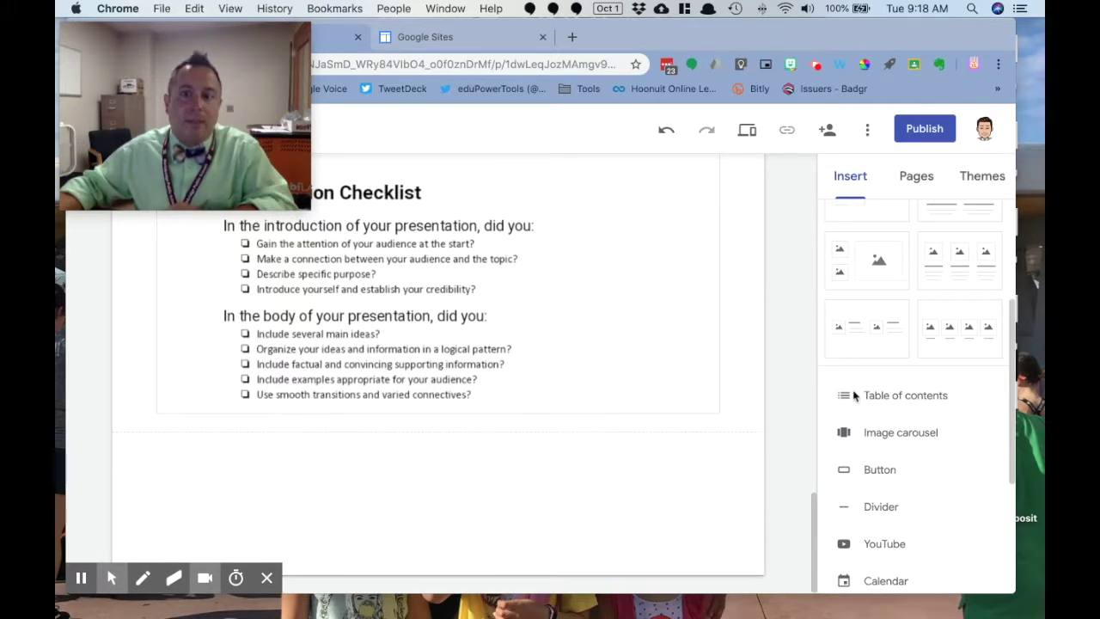
pyautogui.scroll(5, 872, 250)
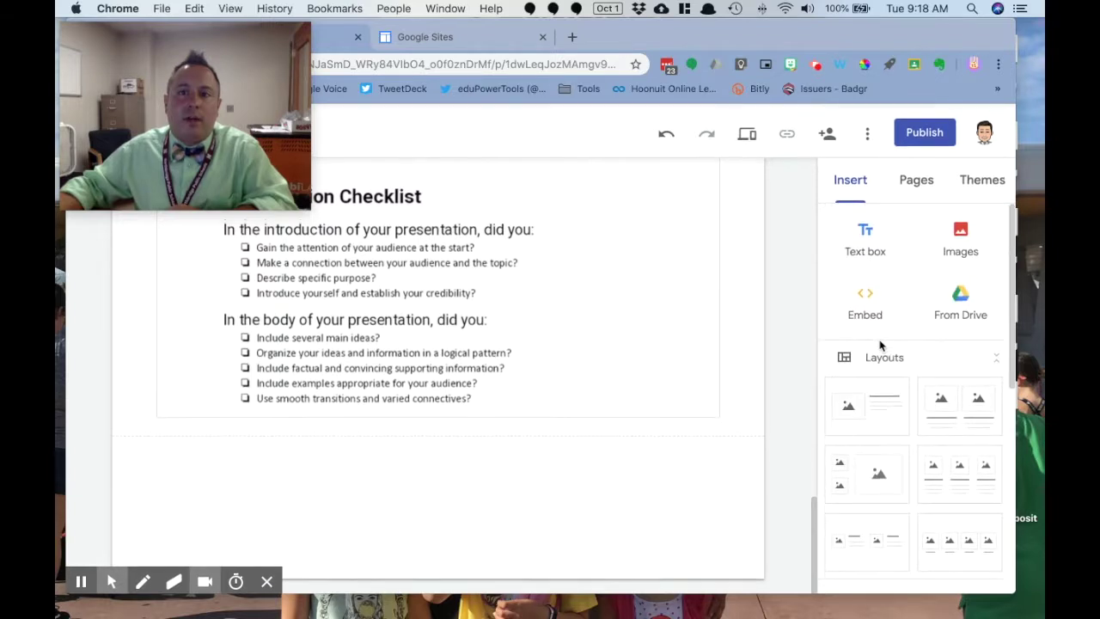
# - Insert a text box reading 'Very important Link' below the checklist and select its text
pyautogui.click(864, 247)
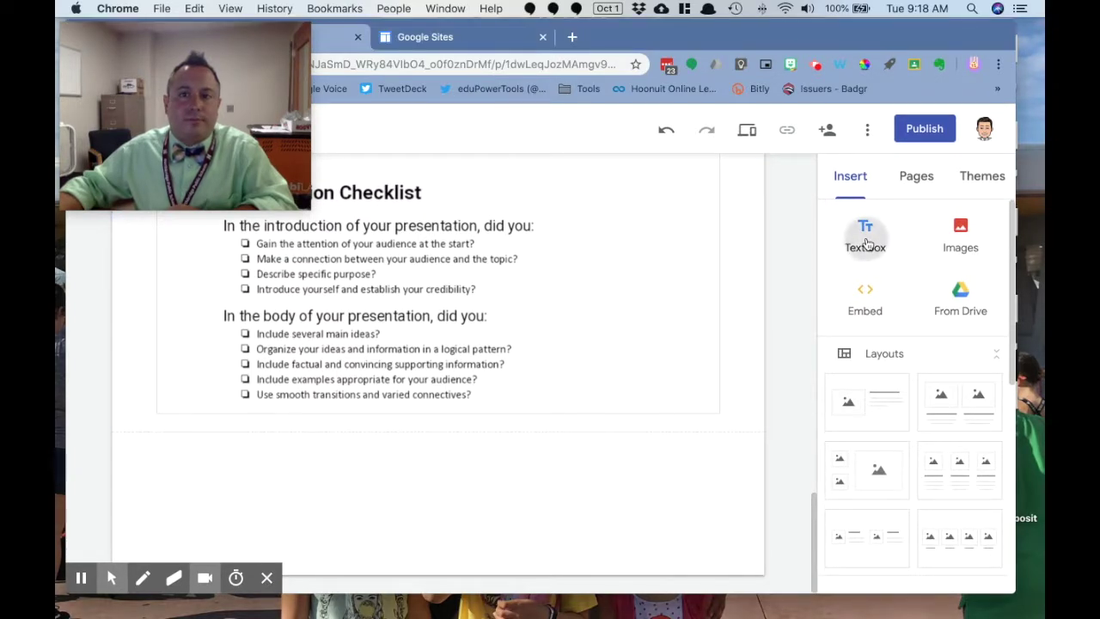
pyautogui.scroll(-2, 344, 465)
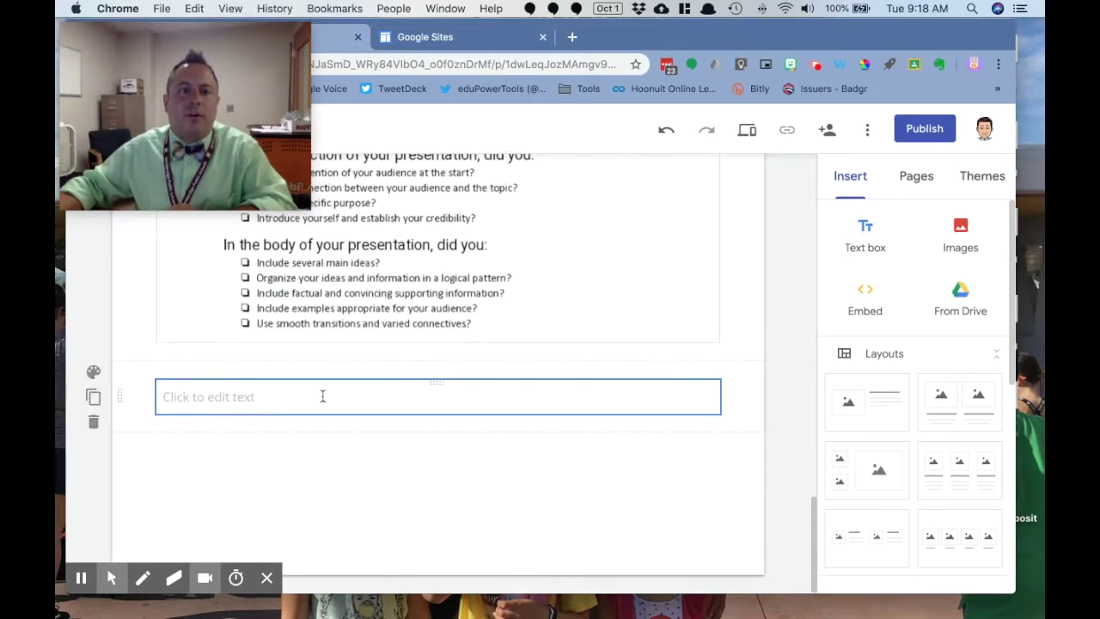
pyautogui.click(322, 396)
pyautogui.write('Very ')
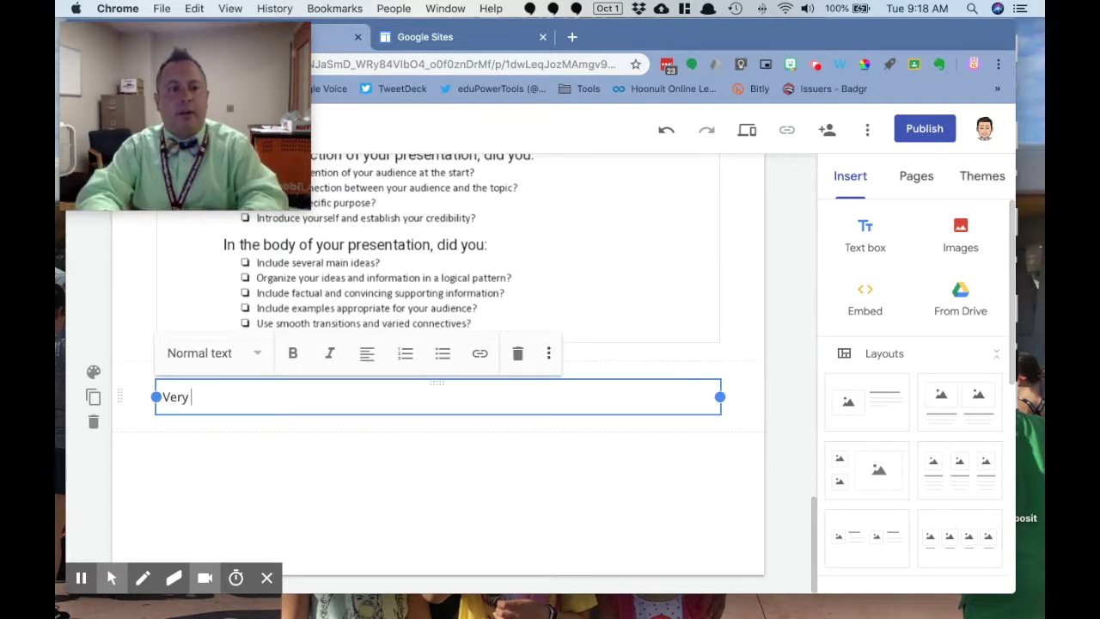
pyautogui.write('importnat')
pyautogui.press('BackSpace')
pyautogui.press('BackSpace')
pyautogui.press('BackSpace')
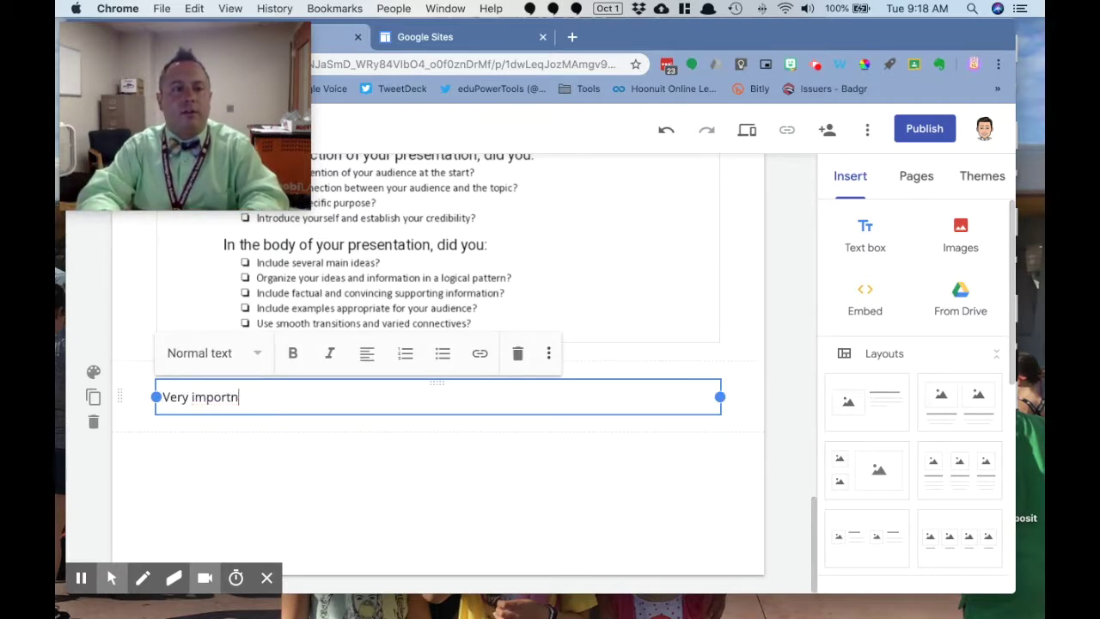
pyautogui.write('ant Link')
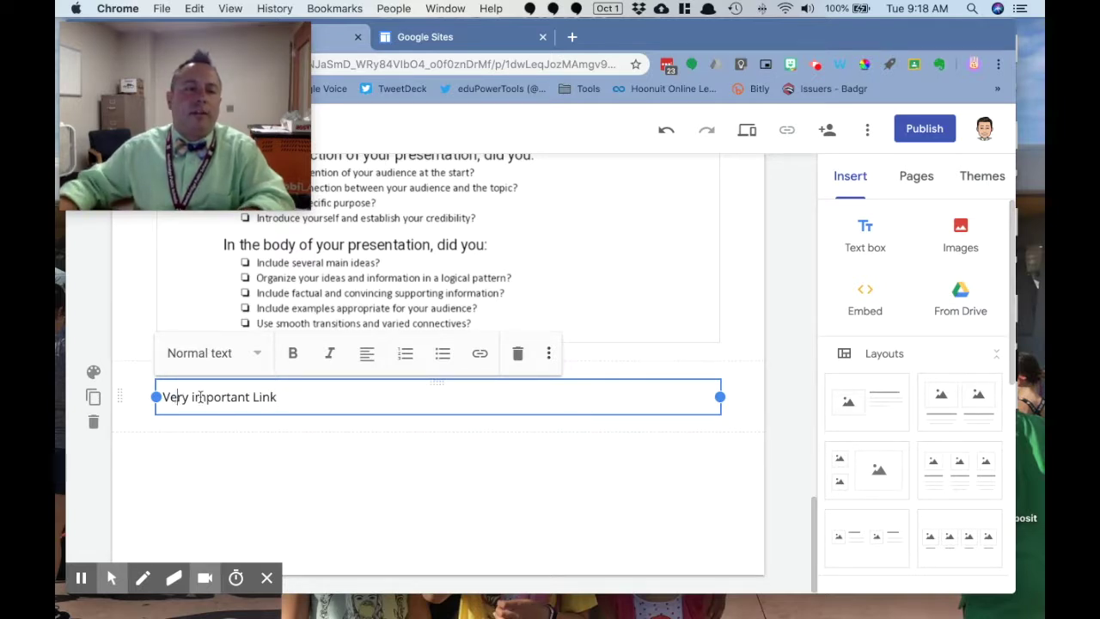
pyautogui.moveTo(163, 397); pyautogui.dragTo(258, 398)
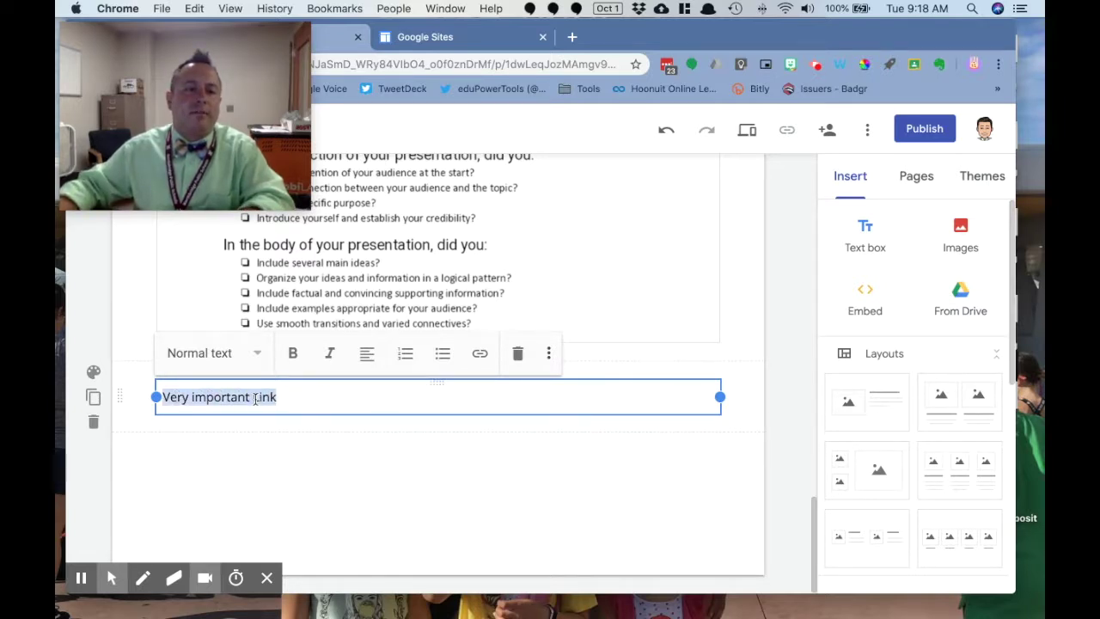
pyautogui.click(479, 354)
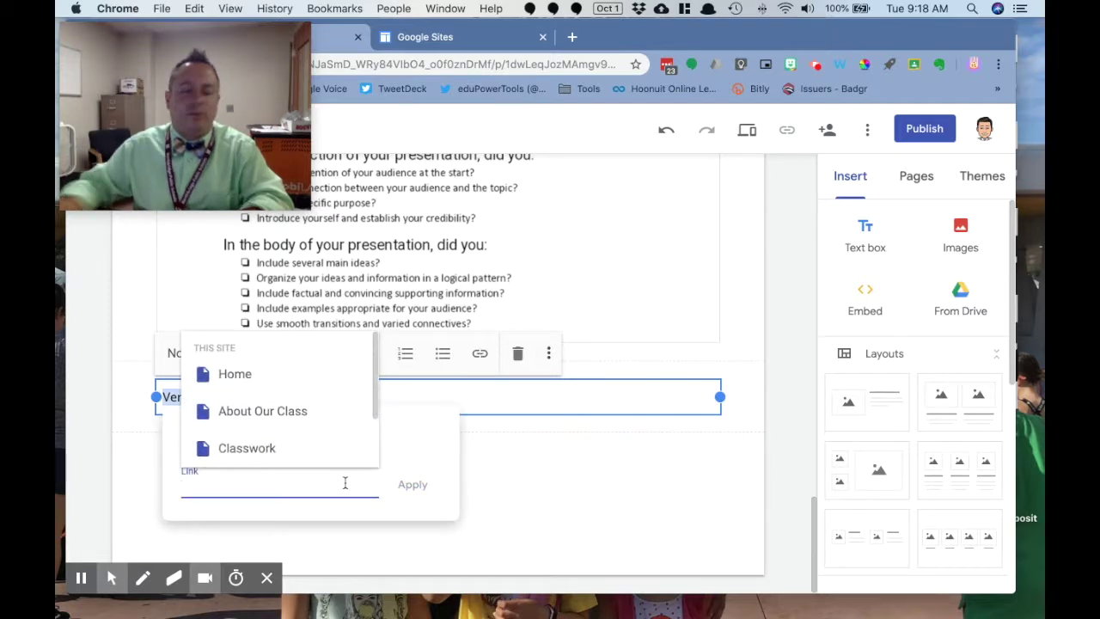
pyautogui.write('http://www.g')
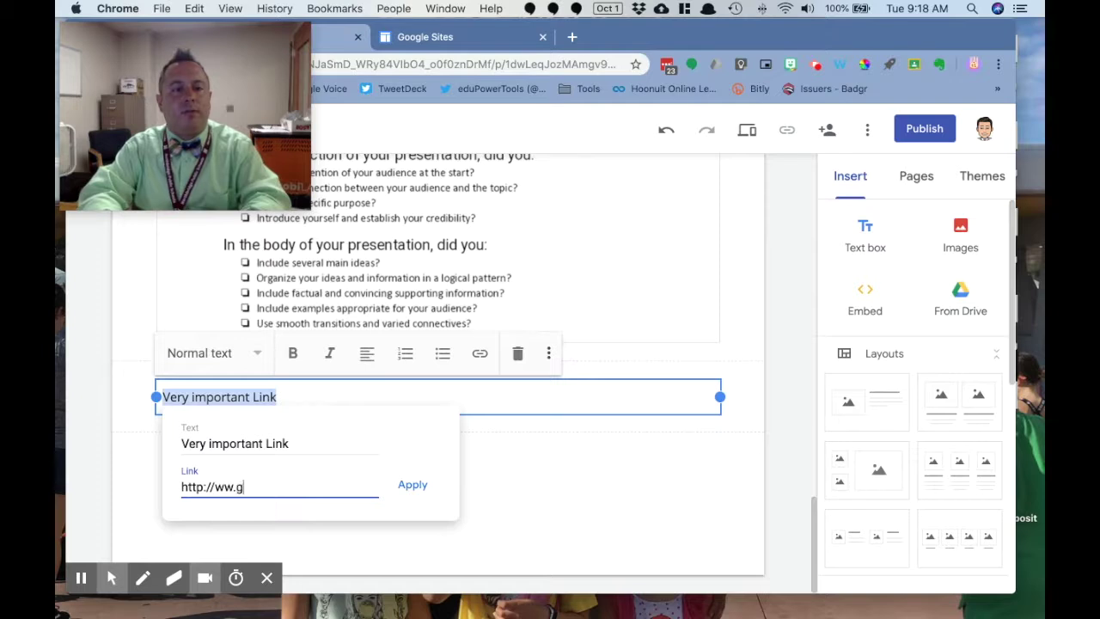
pyautogui.press('BackSpace')
pyautogui.write('w.googl')
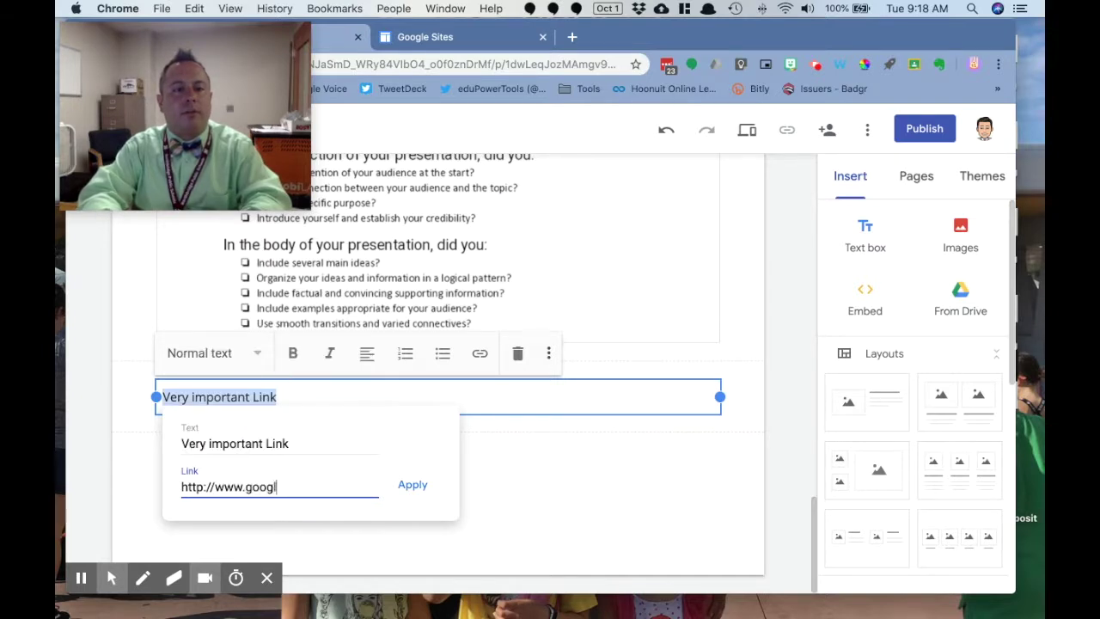
pyautogui.write('e.com/')
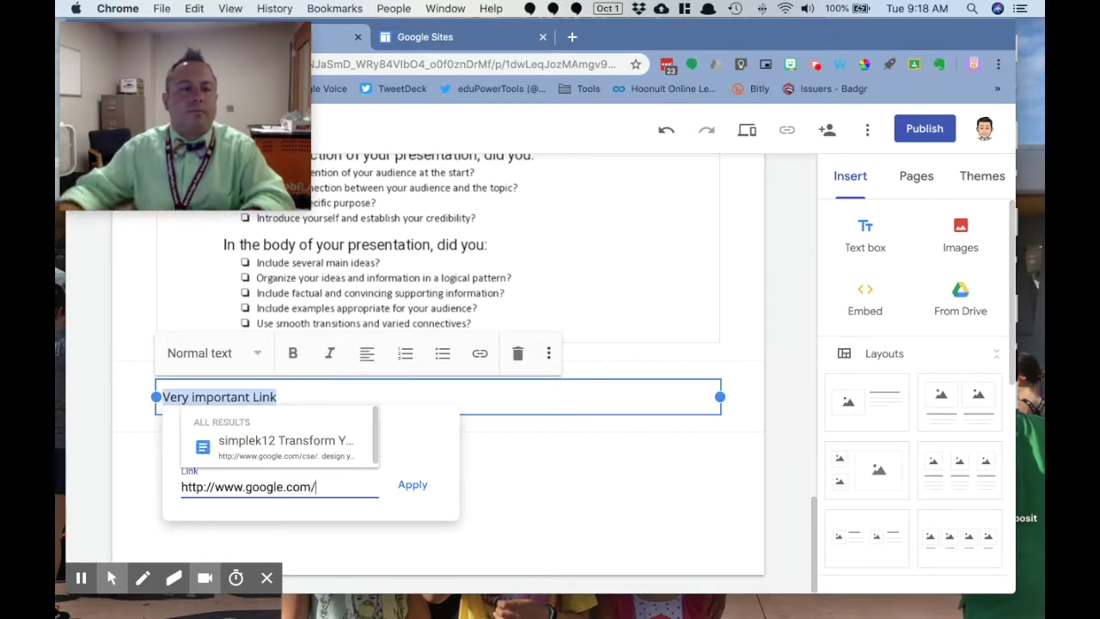
pyautogui.click(413, 487)
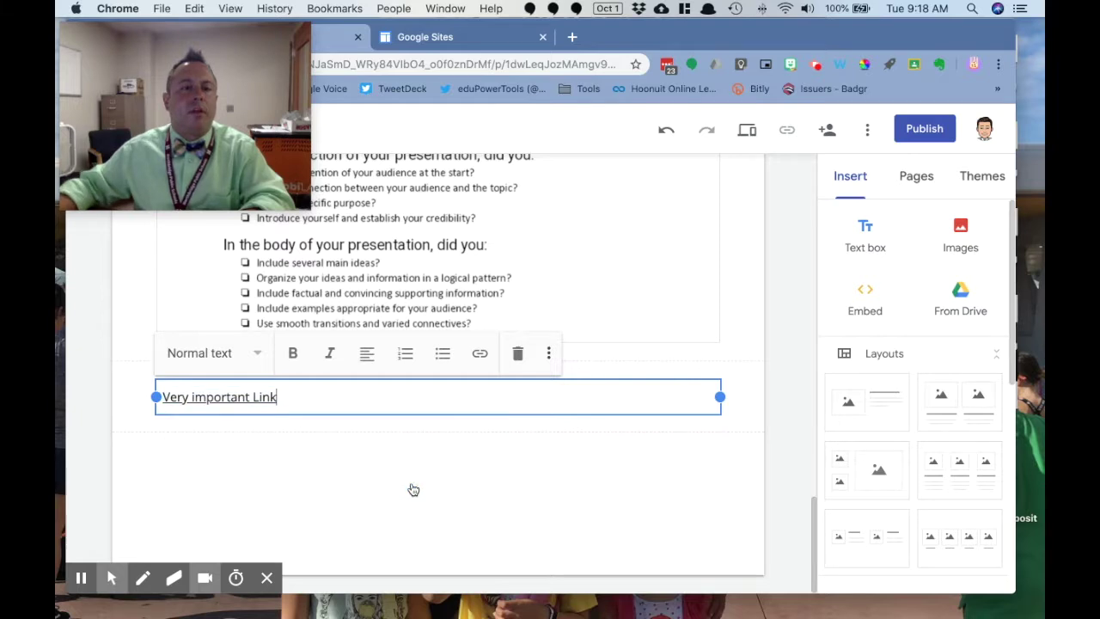
pyautogui.click(425, 475)
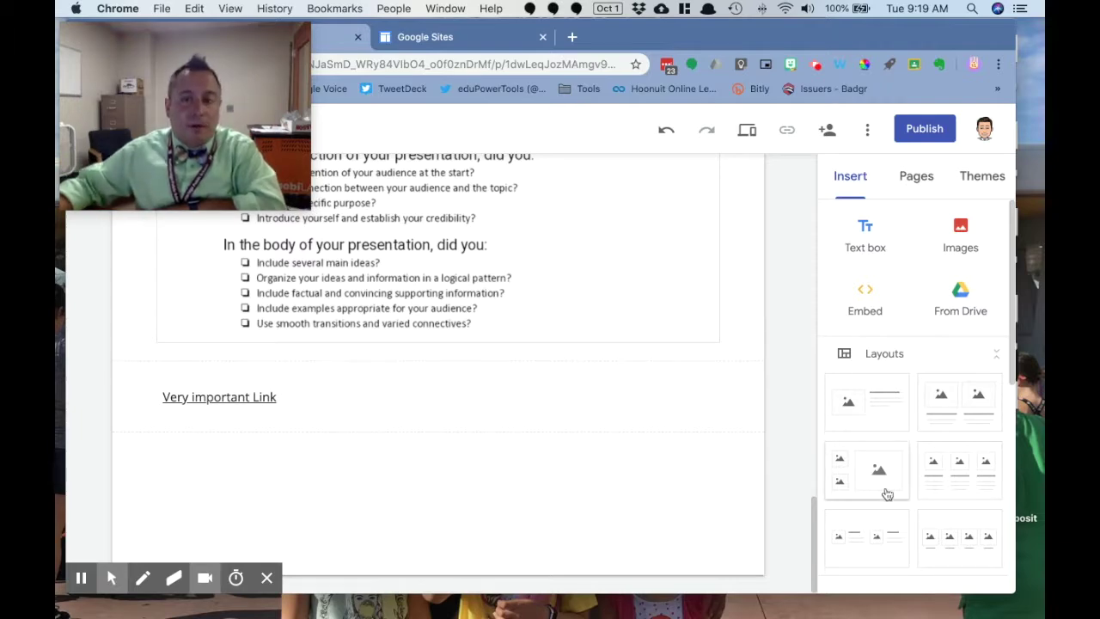
pyautogui.scroll(-5, 894, 492)
pyautogui.scroll(-1, 894, 492)
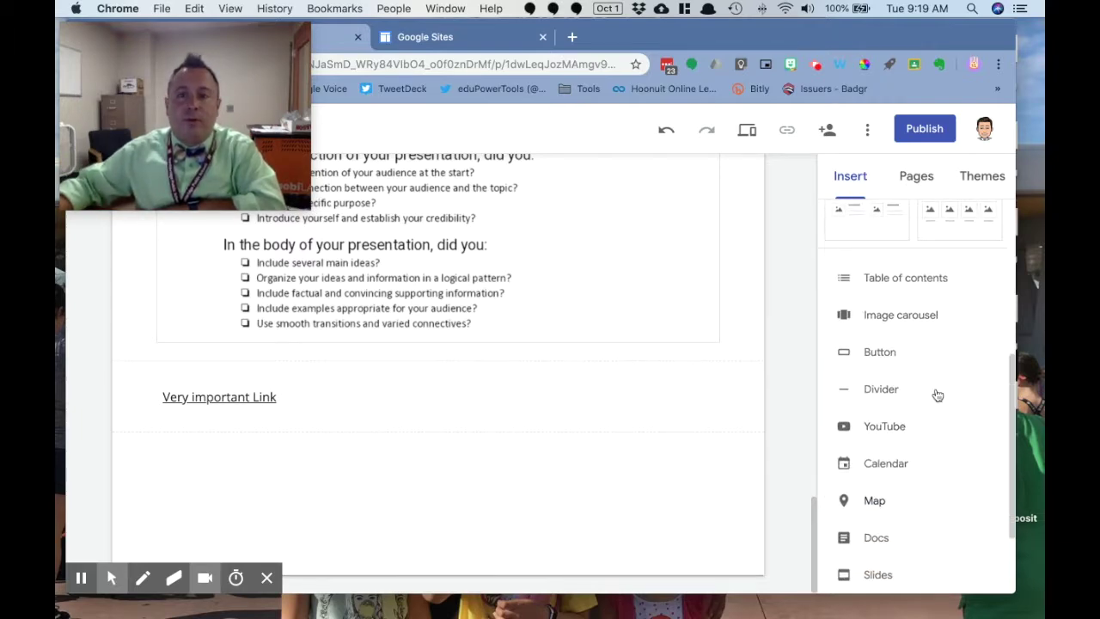
pyautogui.click(883, 352)
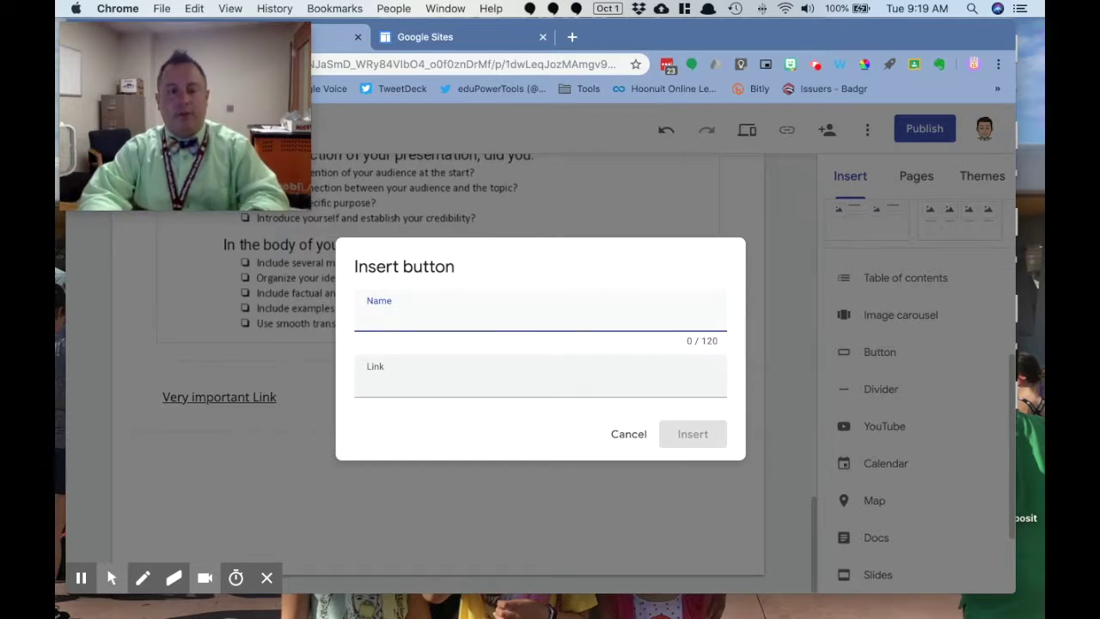
pyautogui.write('SUPOE')
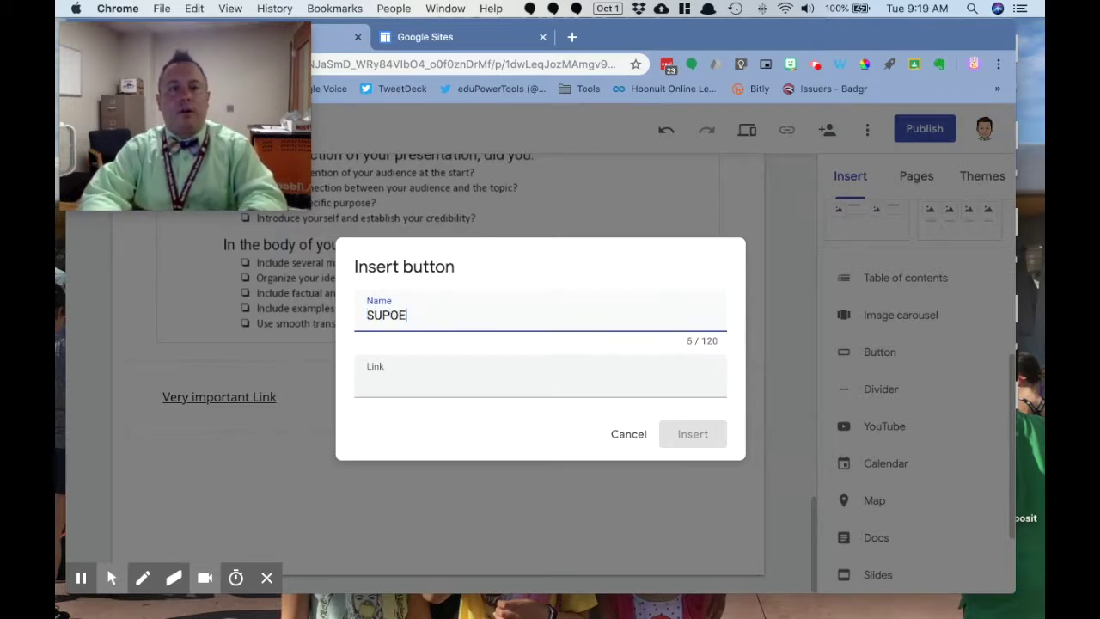
pyautogui.press('BackSpace')
pyautogui.press('BackSpace')
pyautogui.write('ER impo')
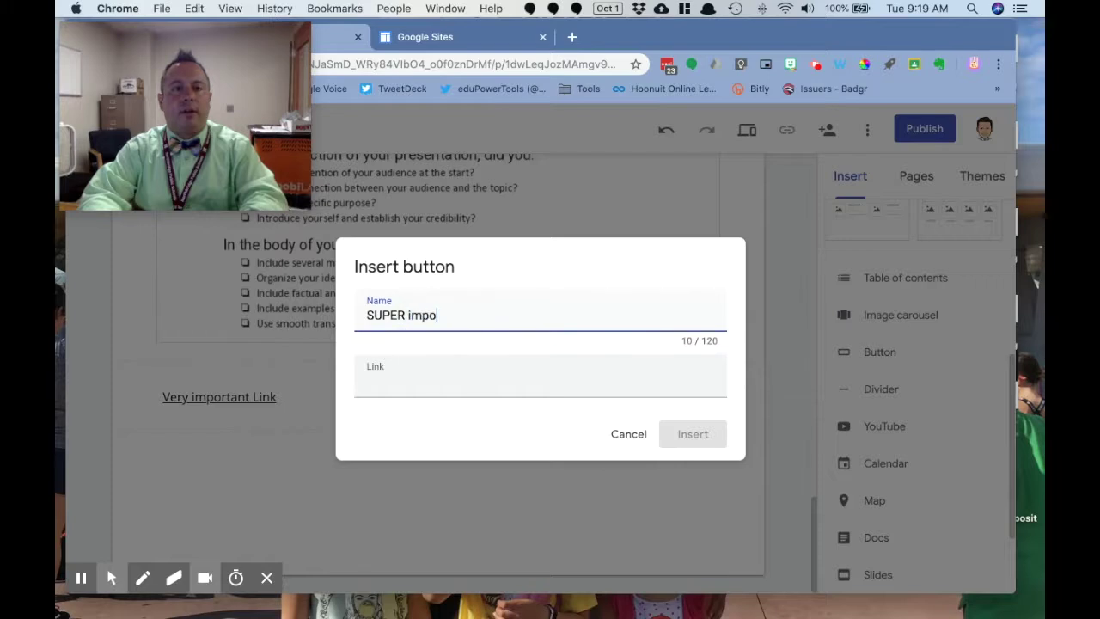
pyautogui.write('rtant')
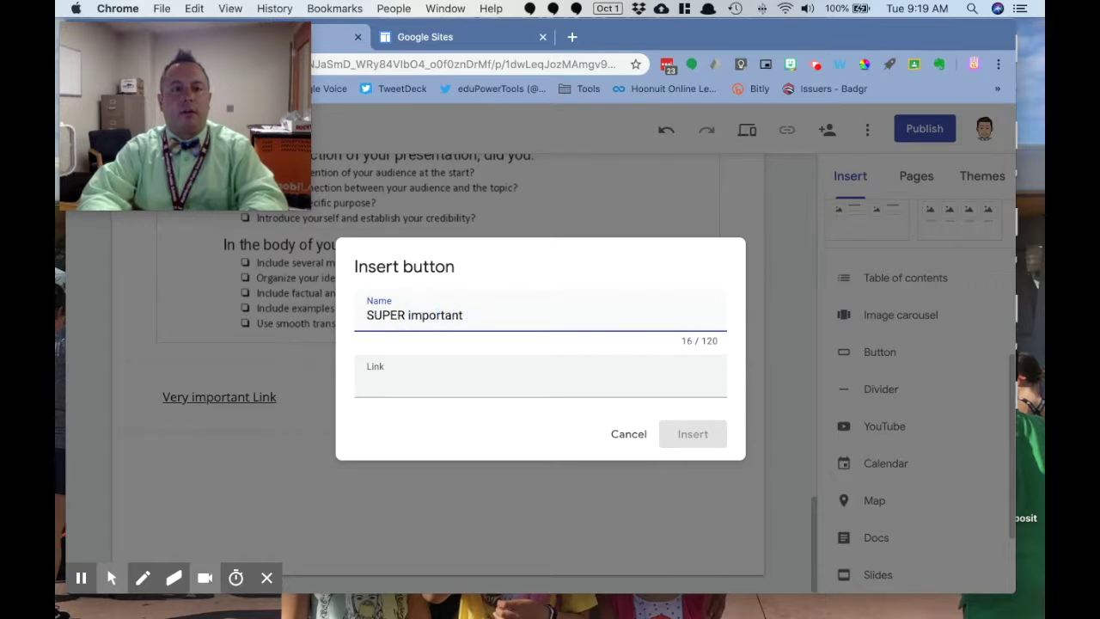
pyautogui.write(' lLink')
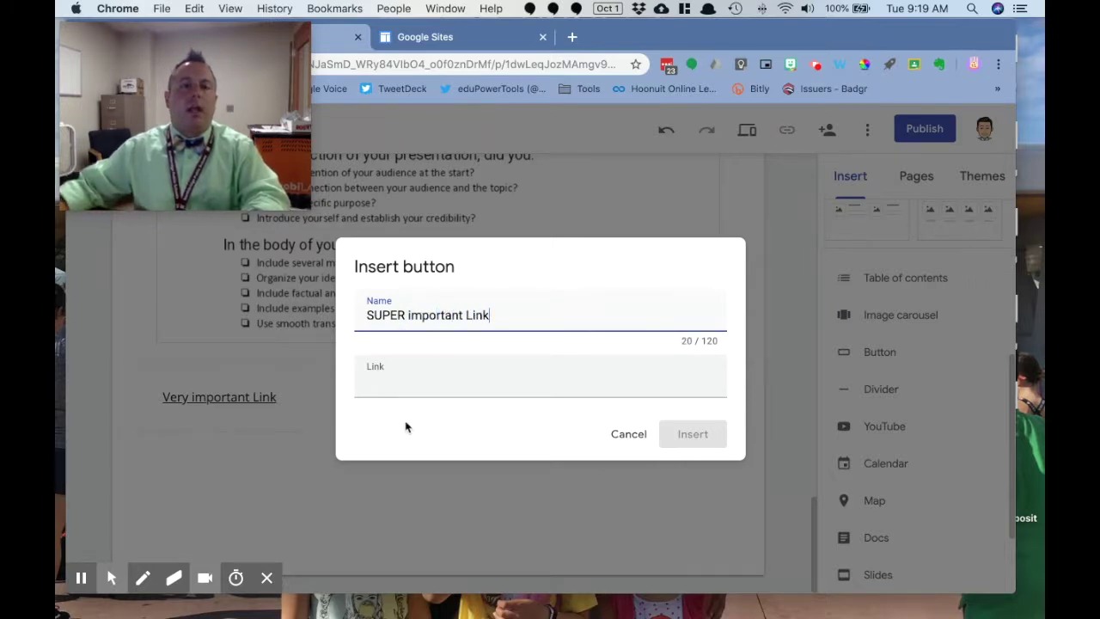
pyautogui.click(410, 388)
pyautogui.write('htt')
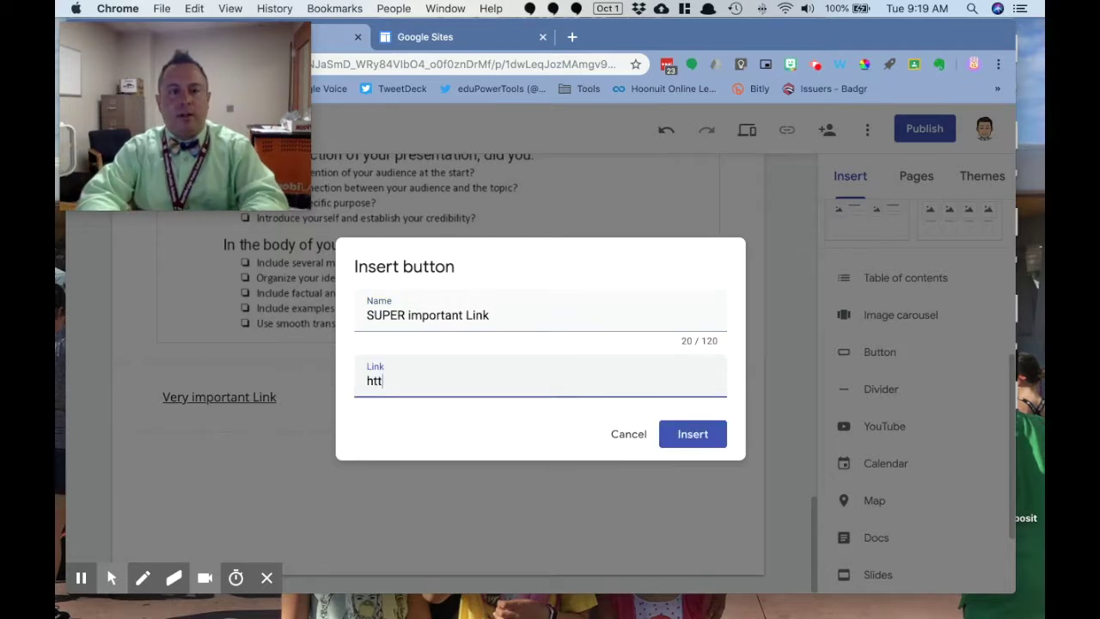
pyautogui.write('p://')
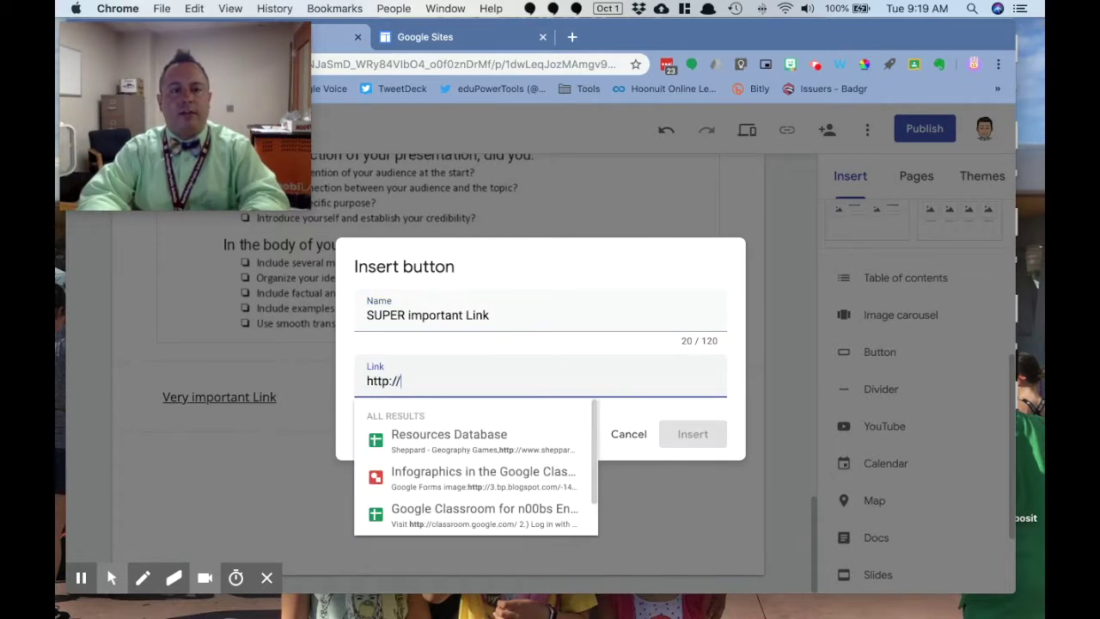
pyautogui.write('www.google.com.')
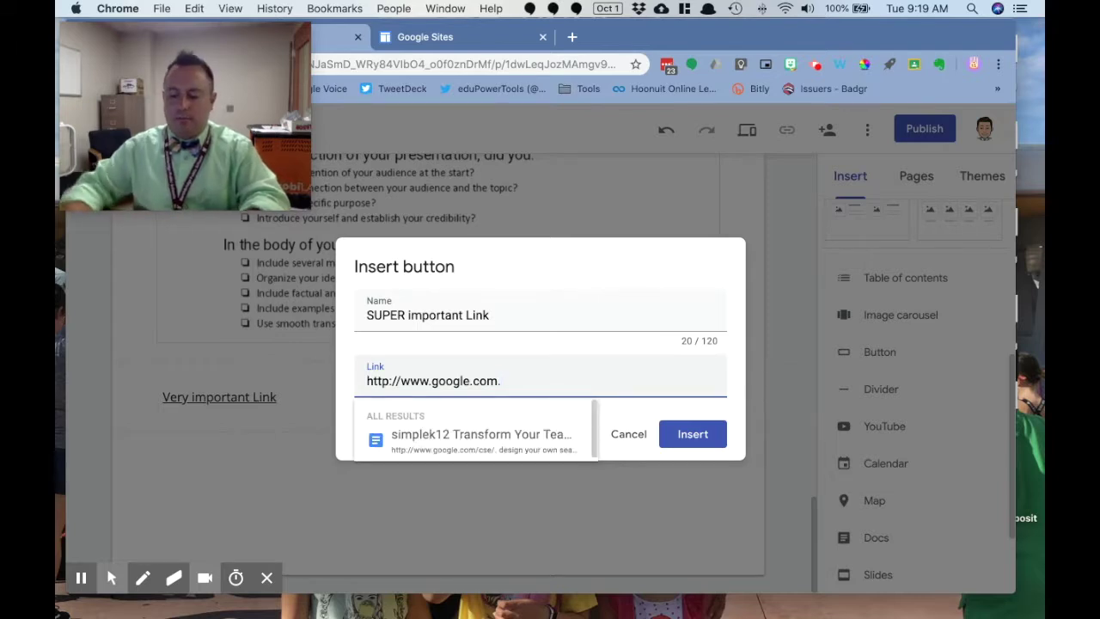
pyautogui.press('BackSpace')
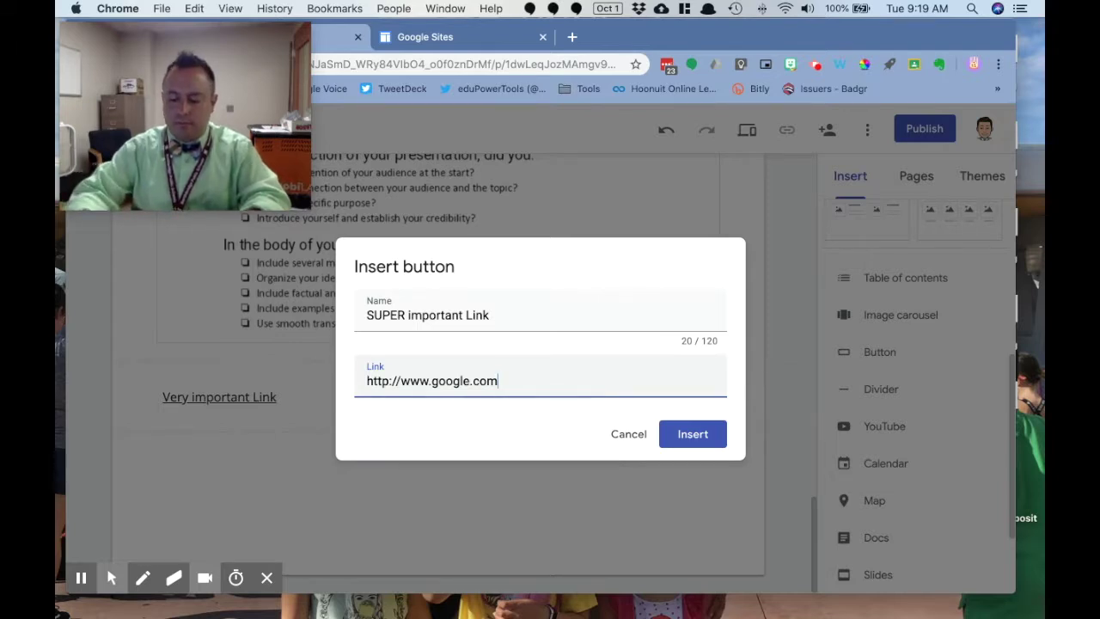
pyautogui.write('/')
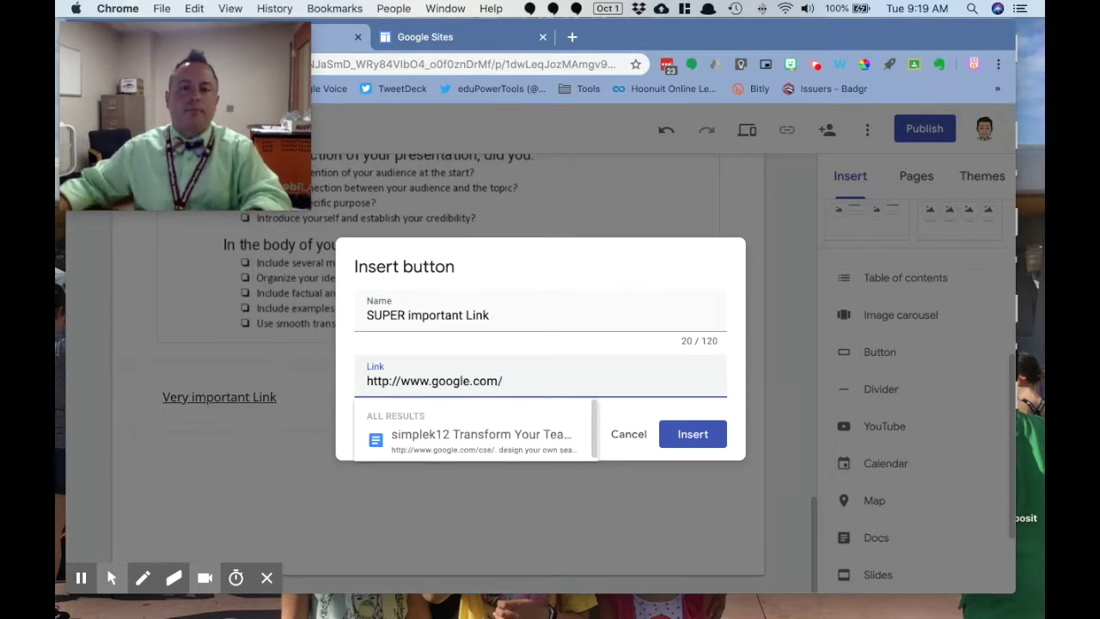
pyautogui.click(679, 439)
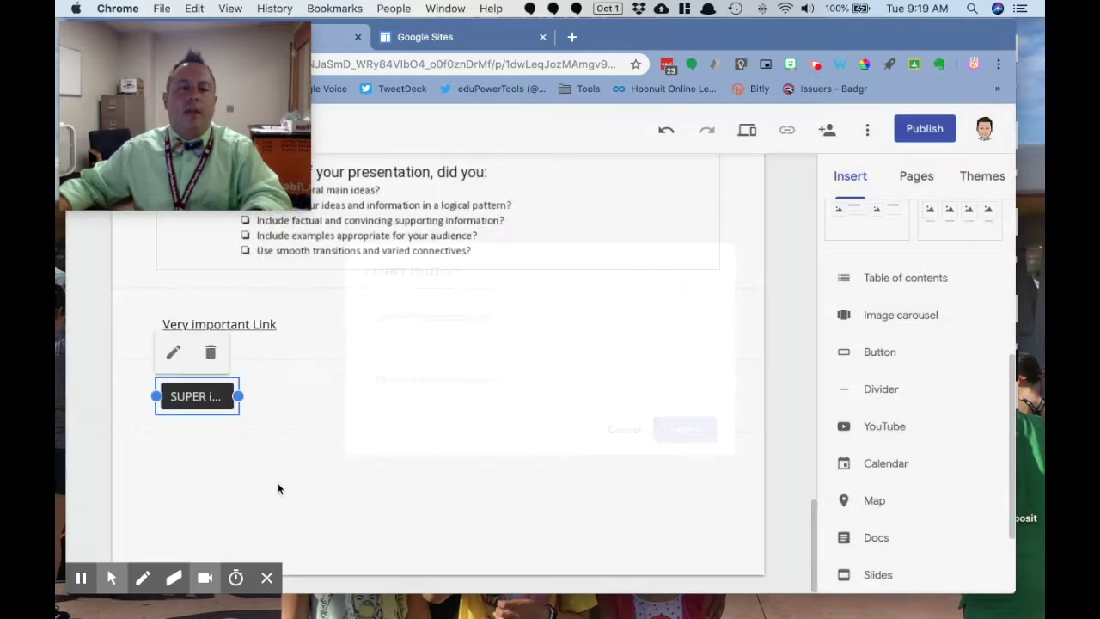
# - Stretch the SUPER important Link button to about half the page width, then deselect it
pyautogui.moveTo(237, 396); pyautogui.dragTo(387, 397)
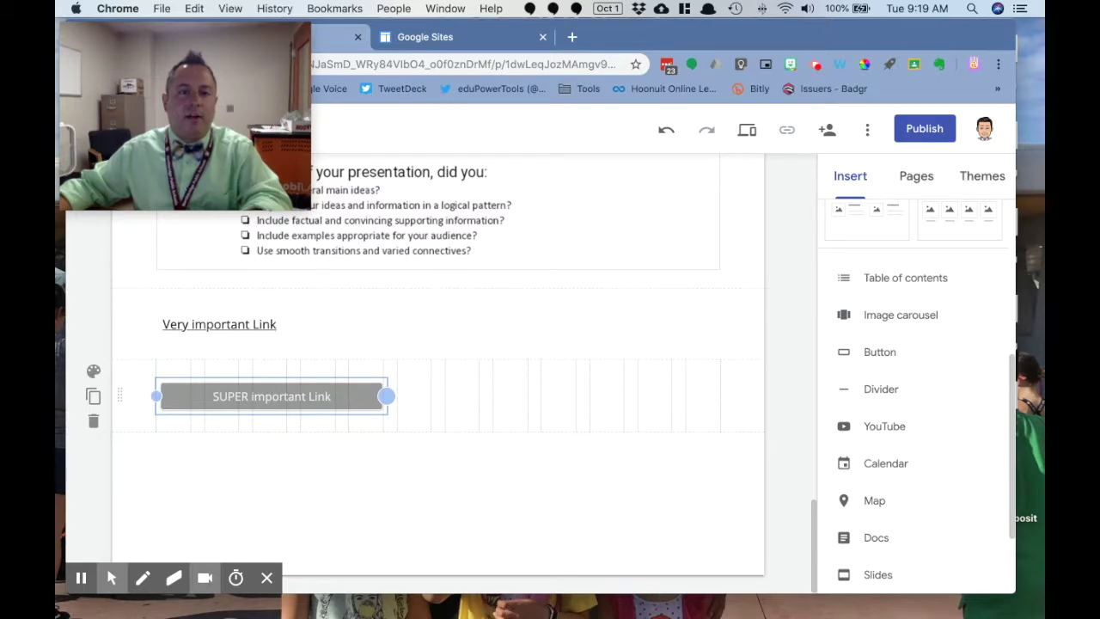
pyautogui.moveTo(387, 396); pyautogui.dragTo(426, 396)
pyautogui.click(271, 454)
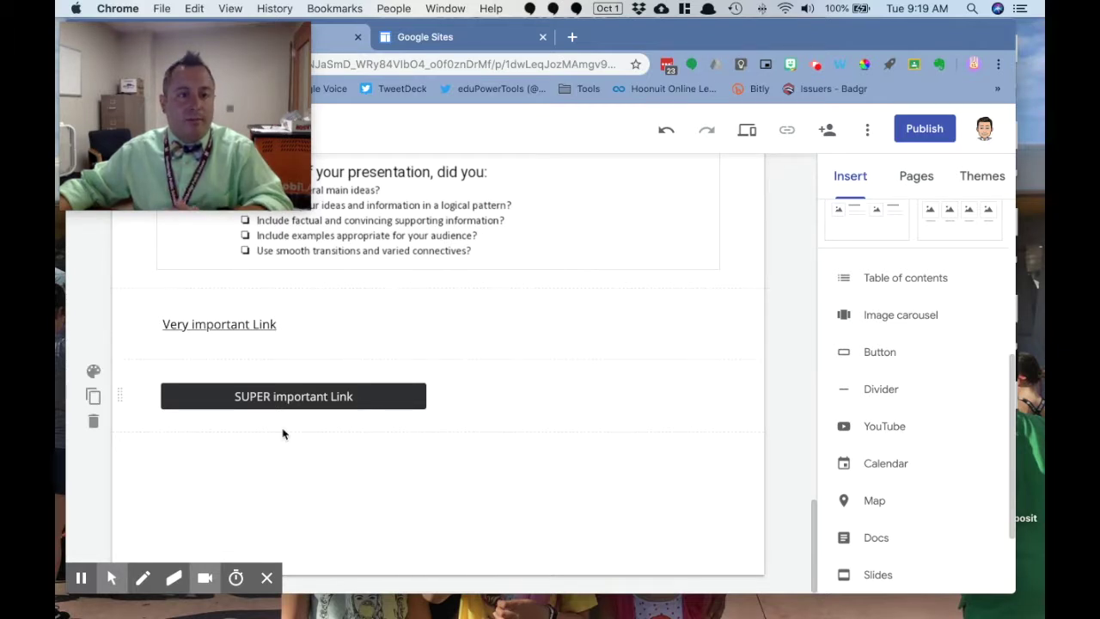
pyautogui.click(218, 335)
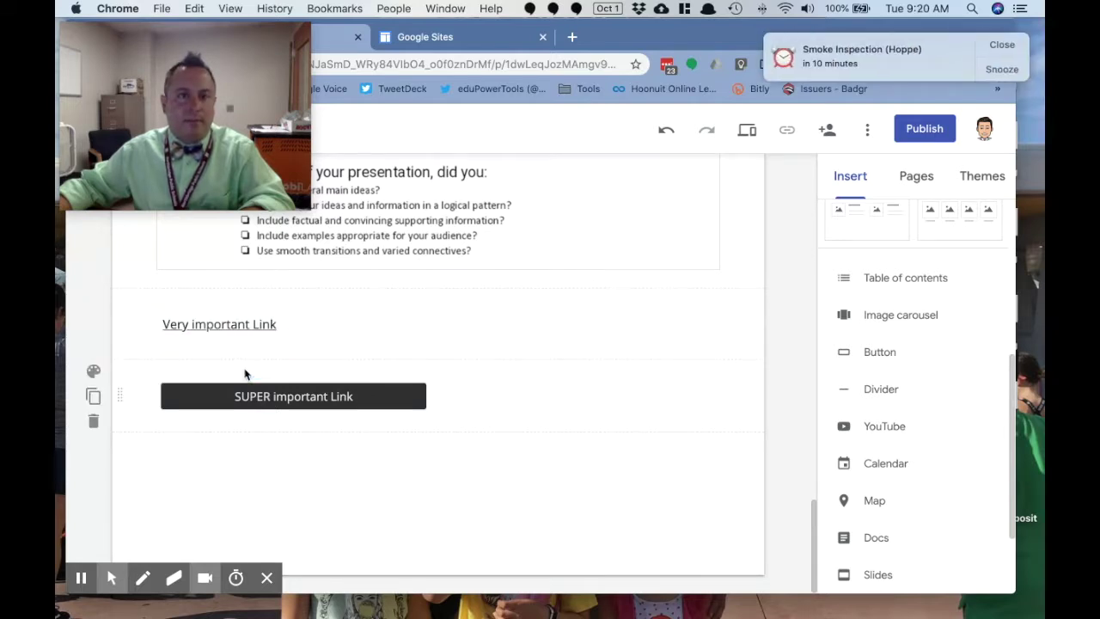
pyautogui.click(1007, 49)
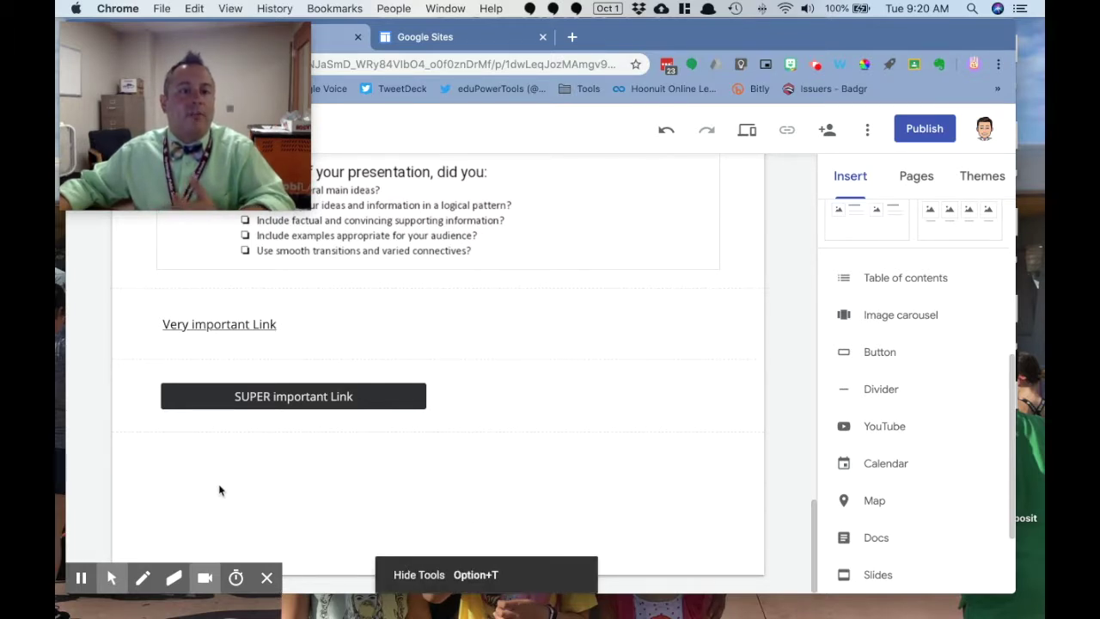
pyautogui.moveTo(284, 427)
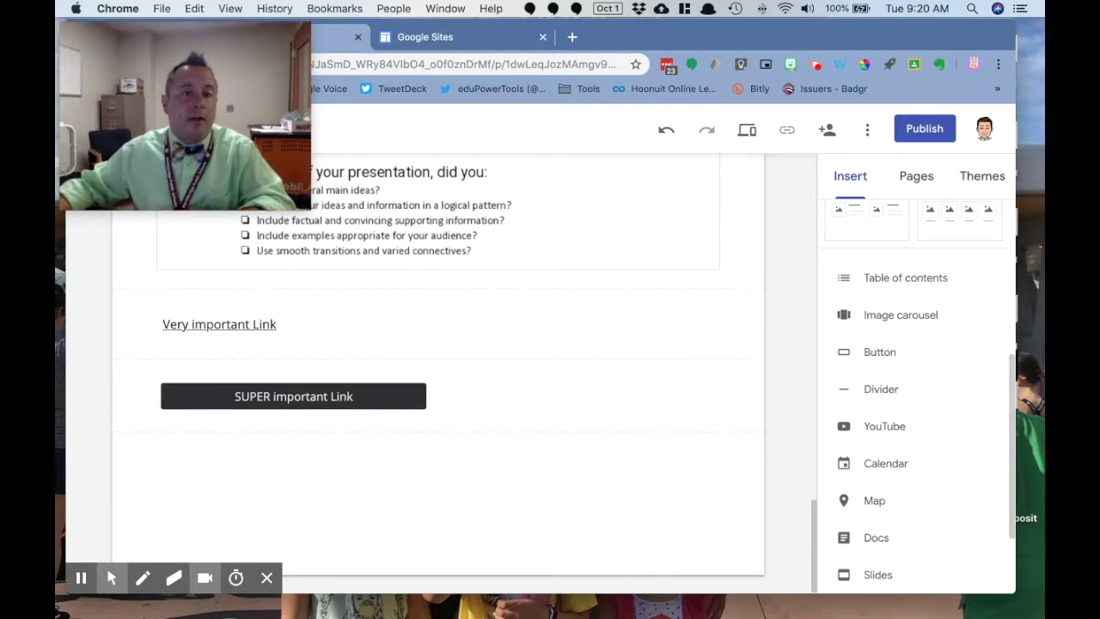
pyautogui.moveTo(215, 324)
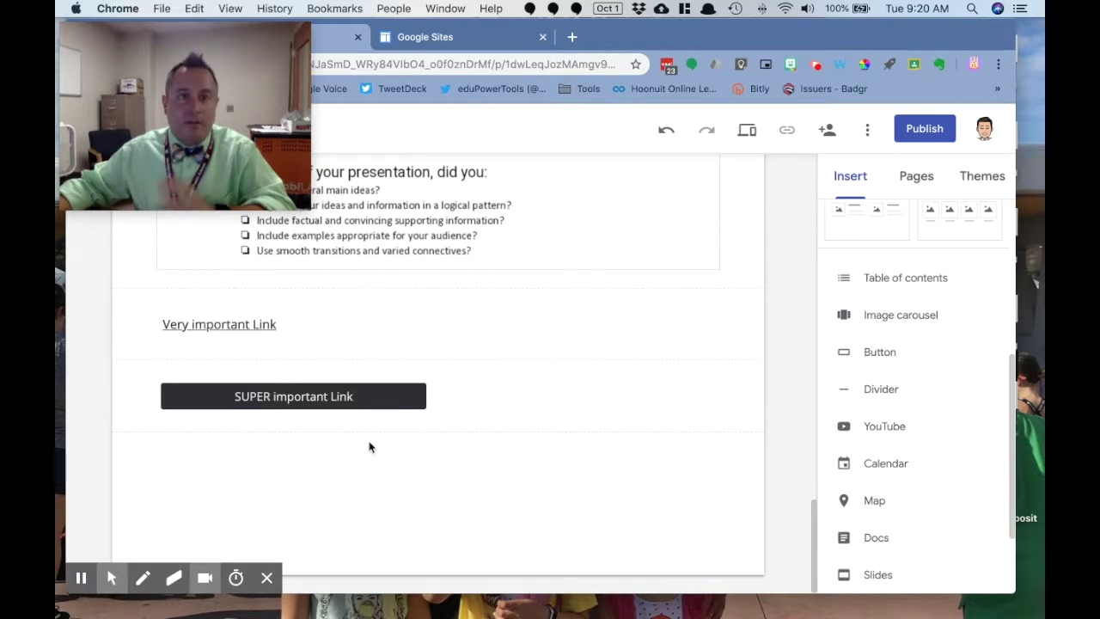
pyautogui.moveTo(308, 491)
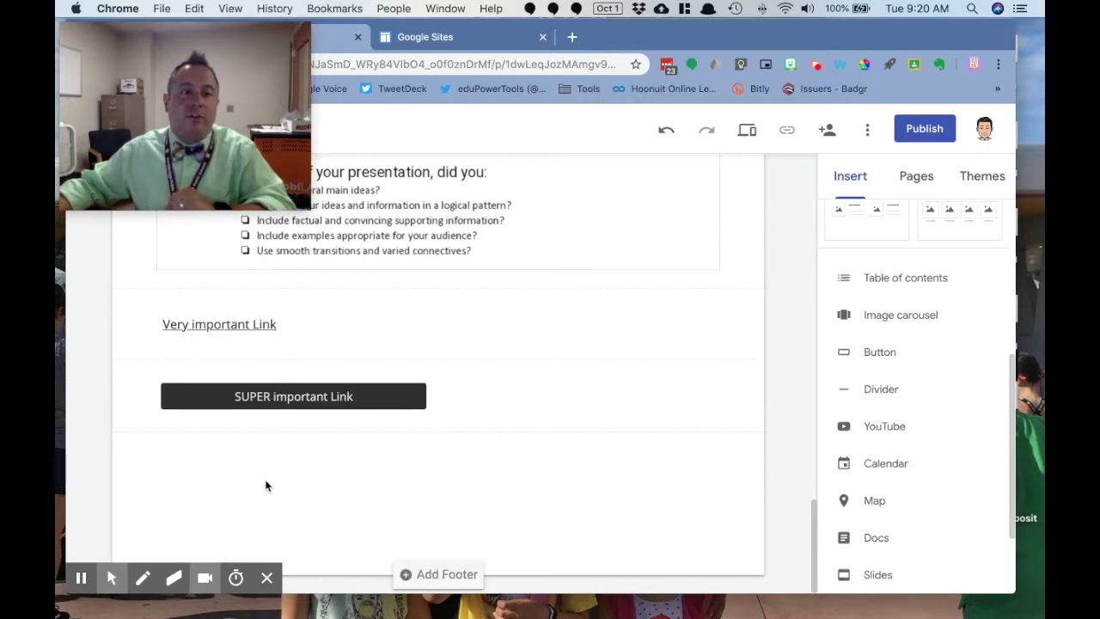
pyautogui.moveTo(172, 420)
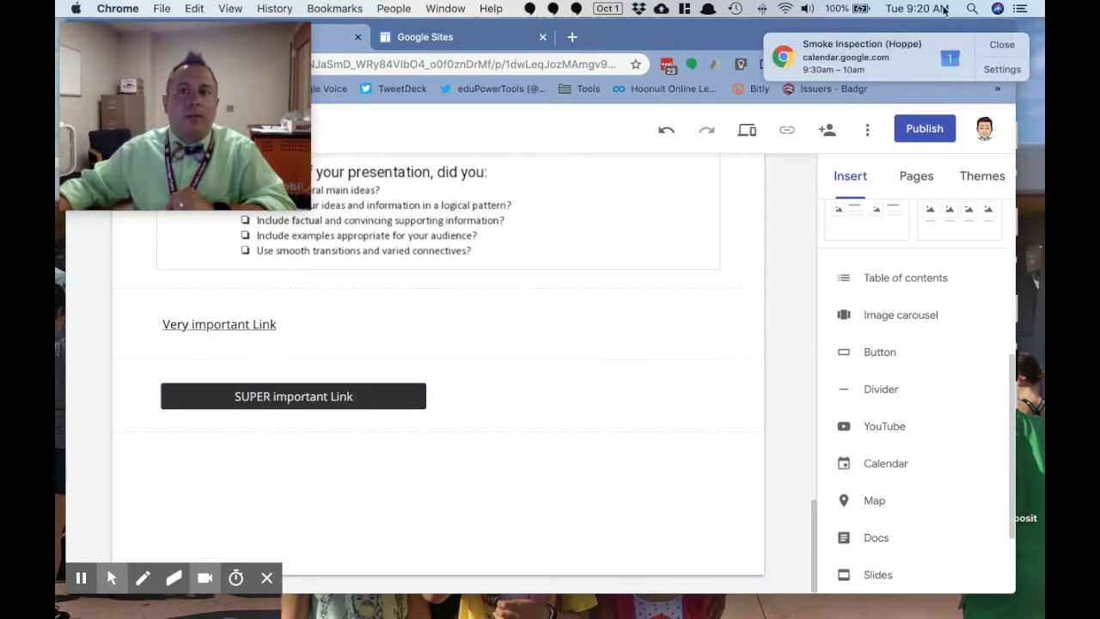
pyautogui.click(995, 44)
pyautogui.moveTo(368, 437)
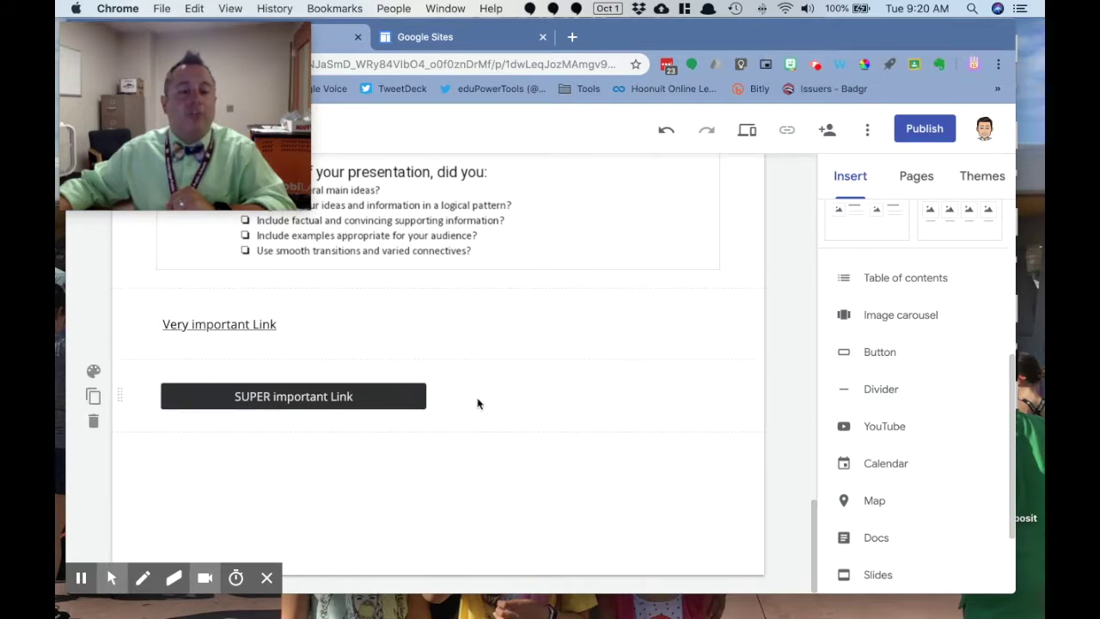
pyautogui.click(308, 404)
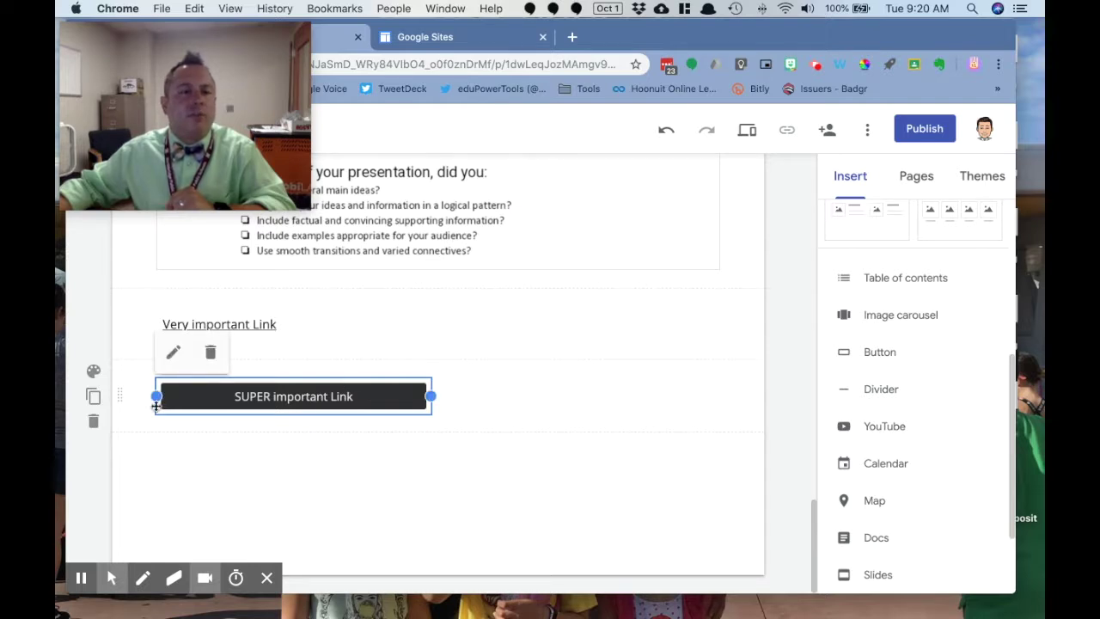
# - Try the grey Emphasis 1 background on the button's section, then switch to dark Emphasis 2
pyautogui.click(94, 370)
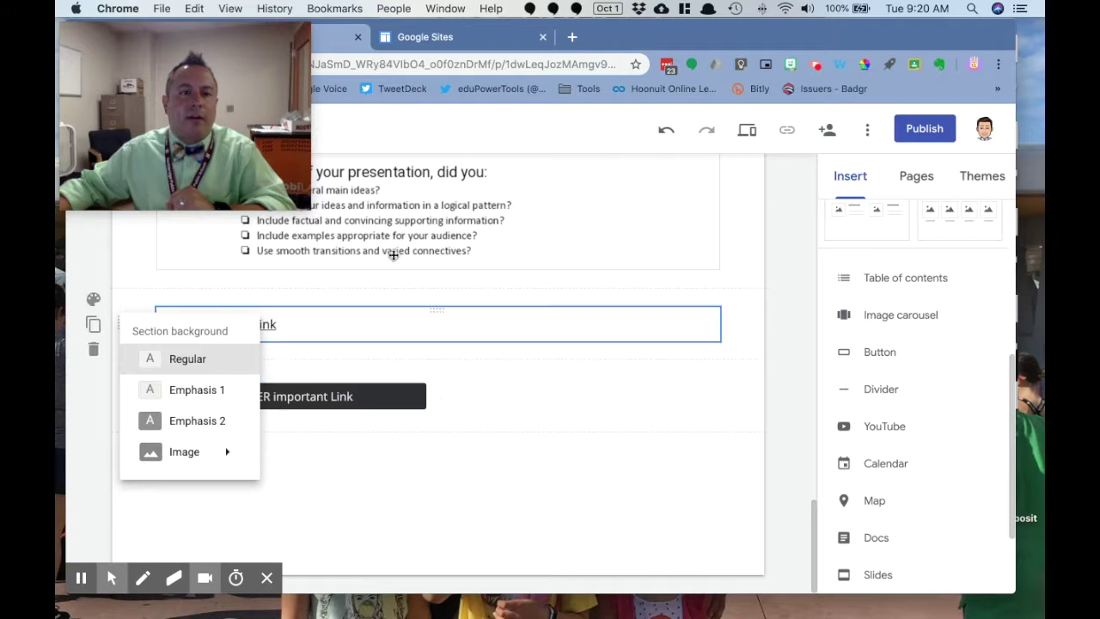
pyautogui.click(197, 390)
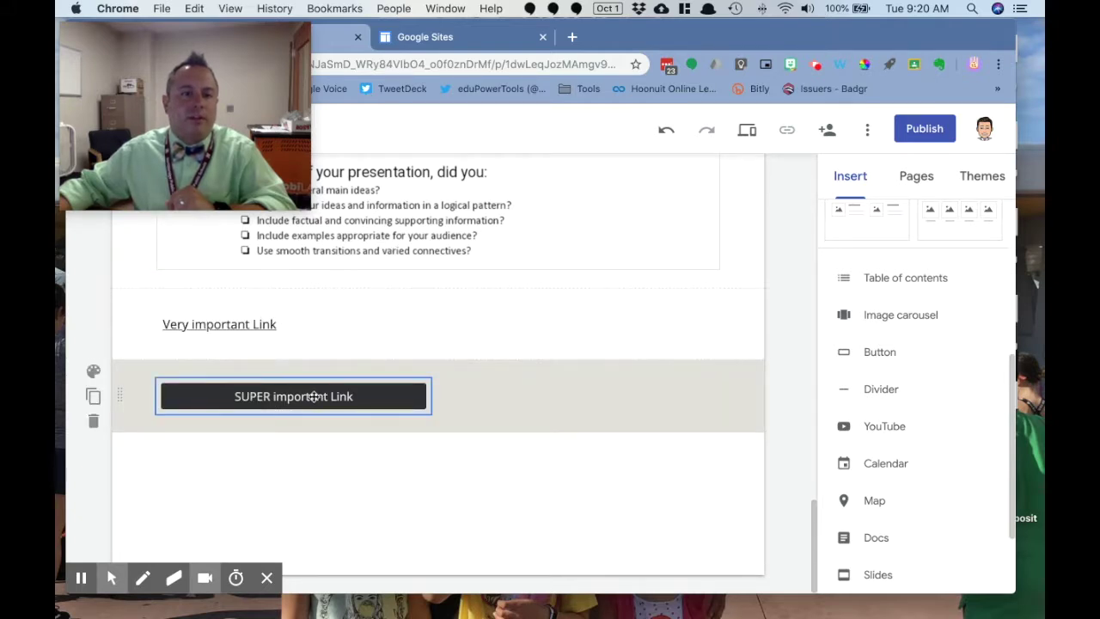
pyautogui.click(94, 373)
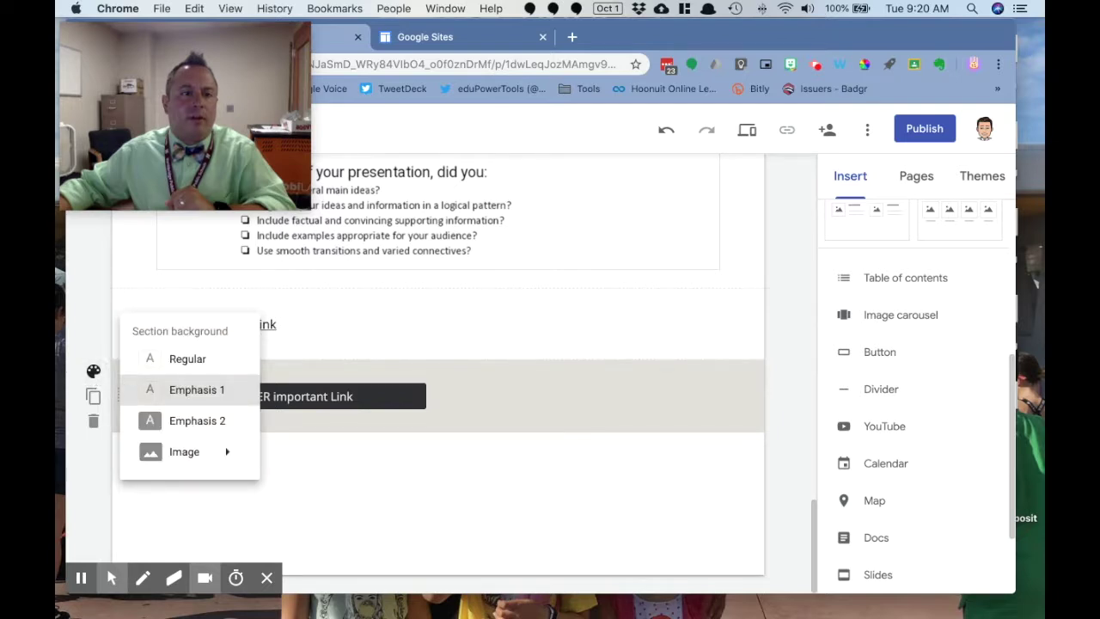
pyautogui.click(211, 420)
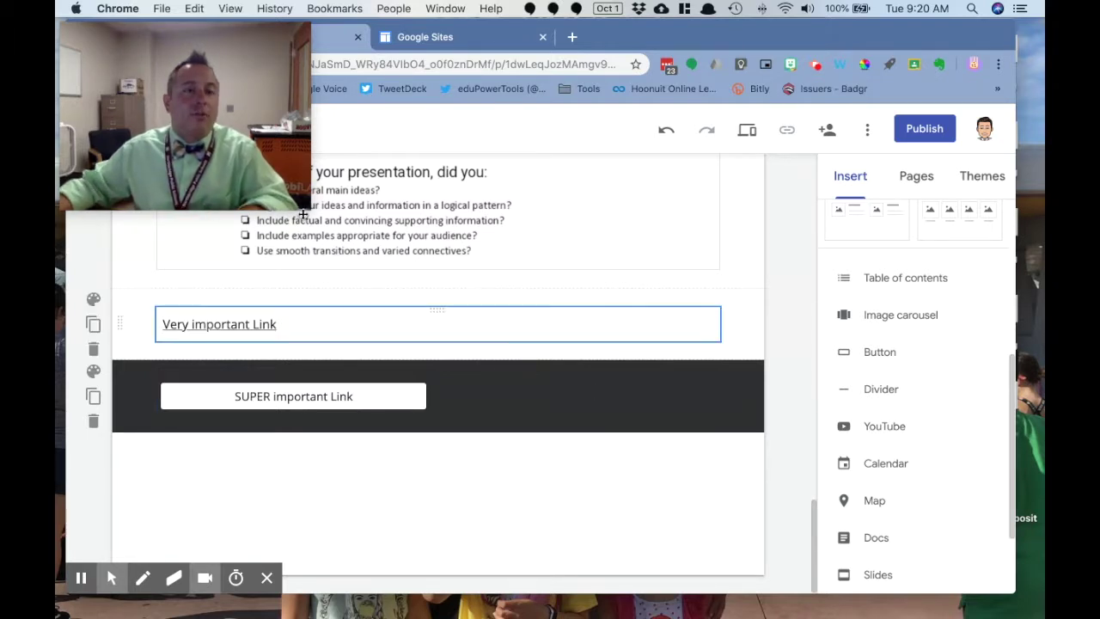
pyautogui.moveTo(306, 205)
pyautogui.moveTo(306, 205); pyautogui.dragTo(663, 405)
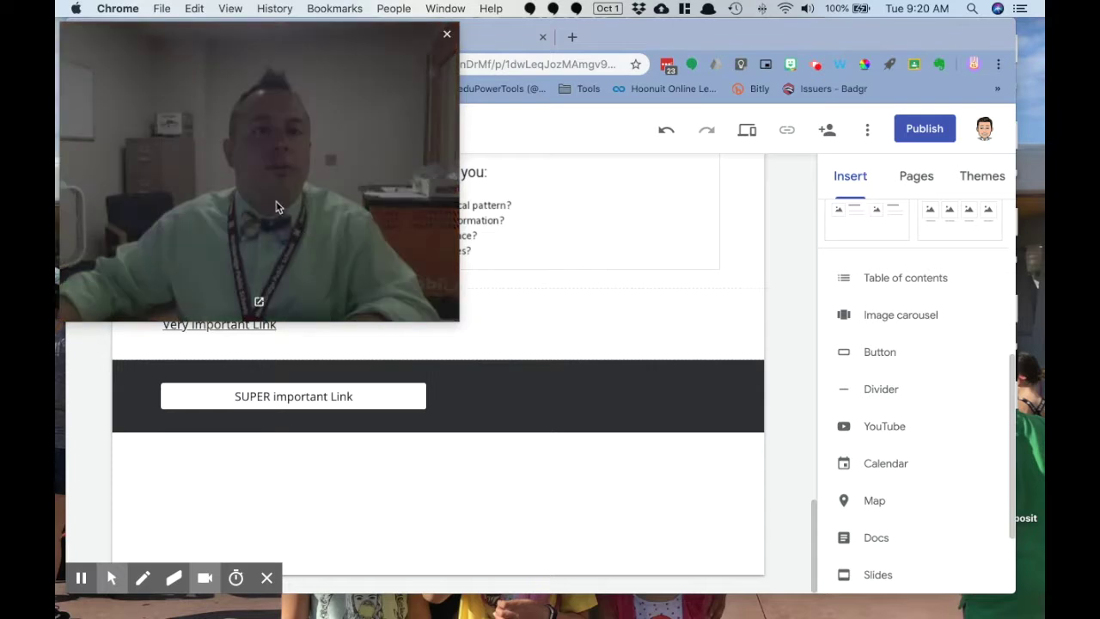
pyautogui.moveTo(277, 209); pyautogui.dragTo(599, 362)
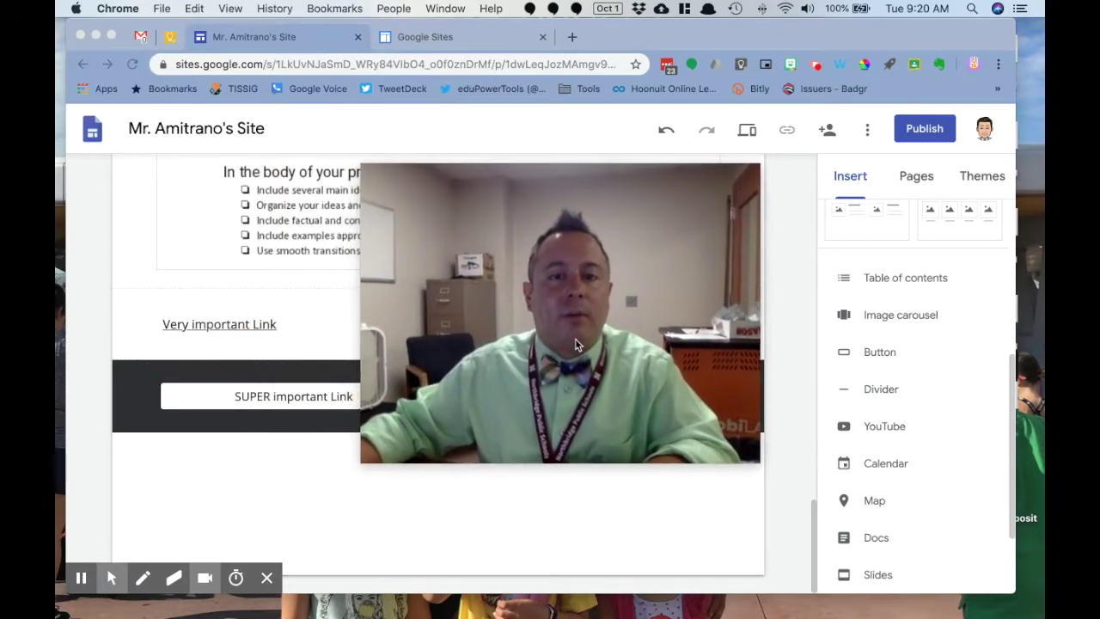